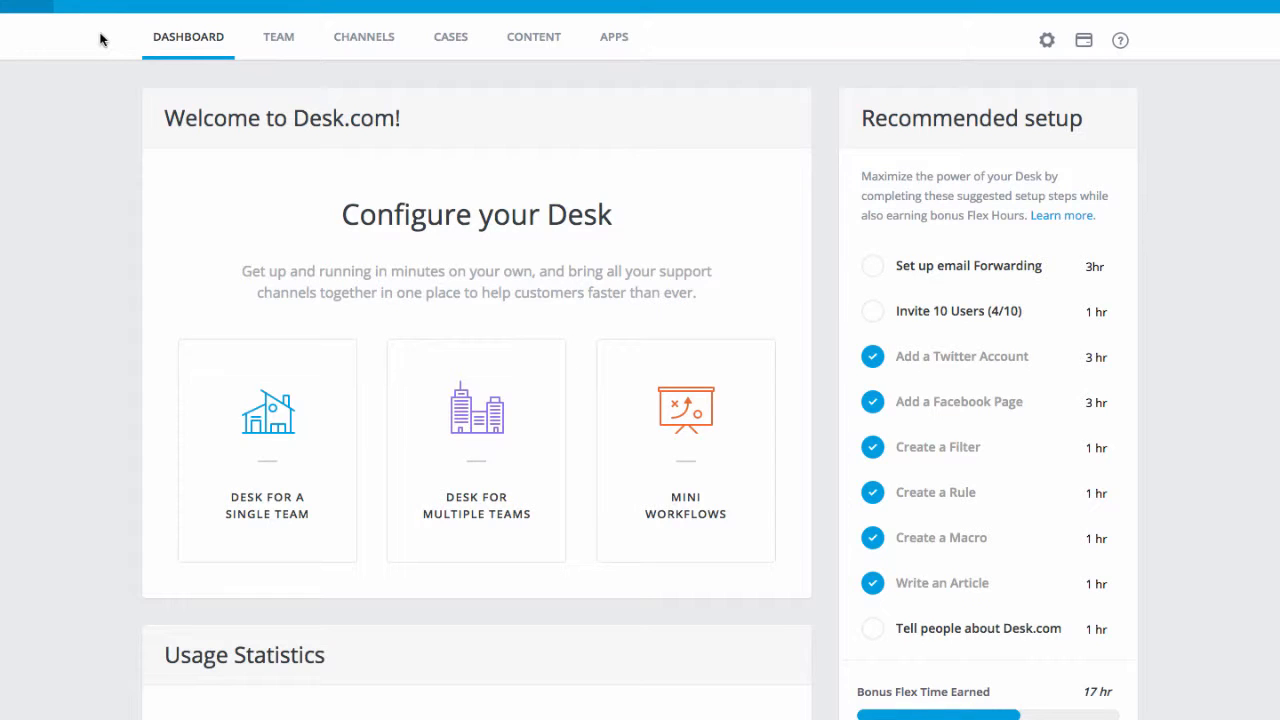
Add a new case management macro named "Login Issues".
{"action": "left_click", "coordinate": [455, 39]}
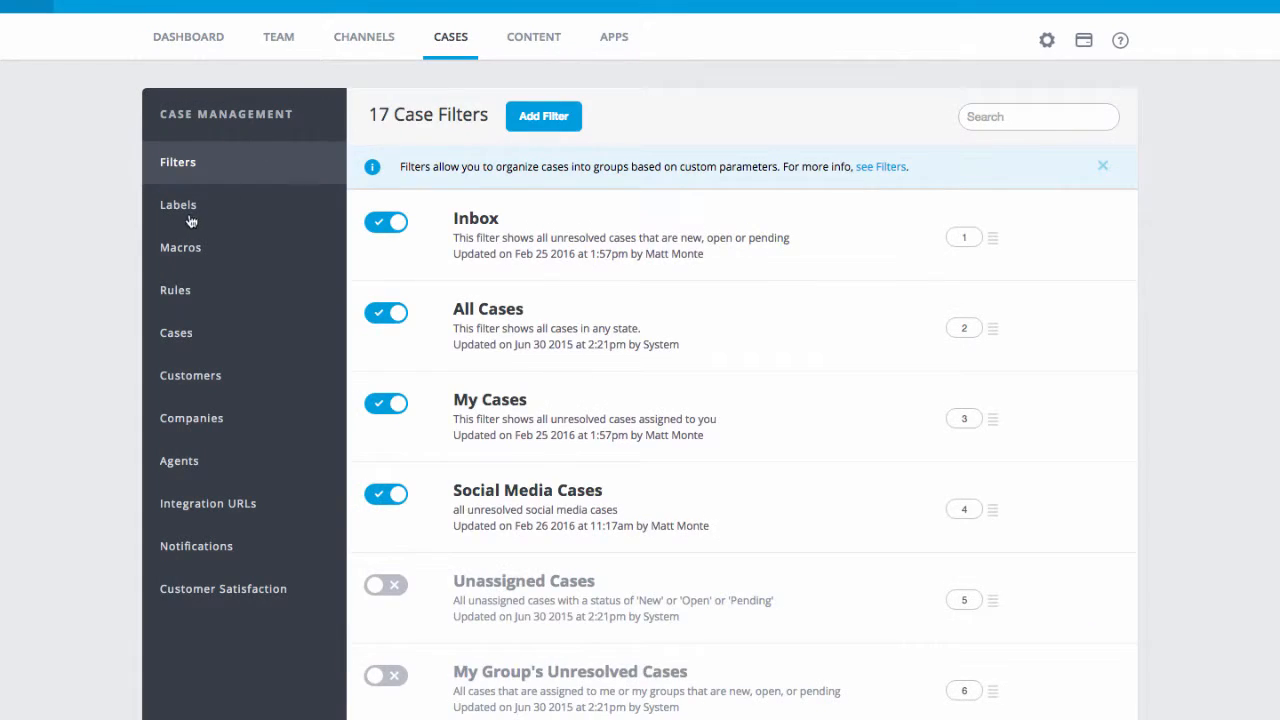
{"action": "left_click", "coordinate": [178, 250]}
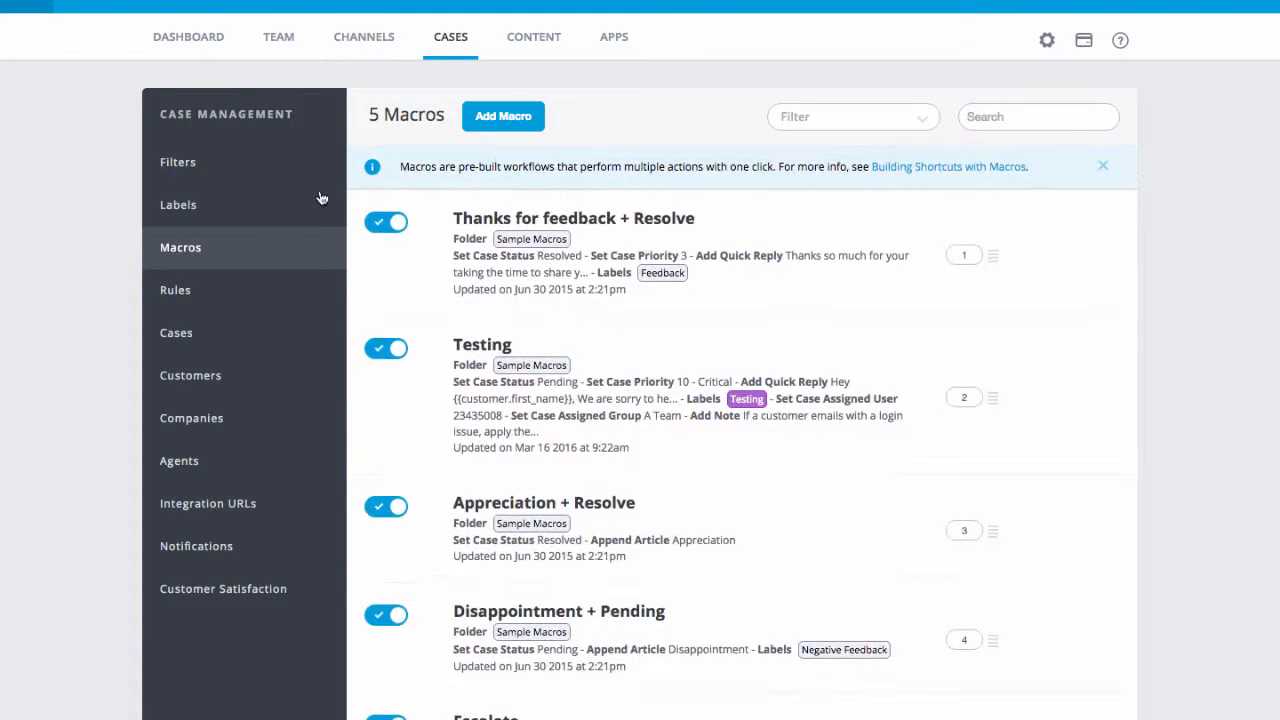
{"action": "left_click", "coordinate": [503, 117]}
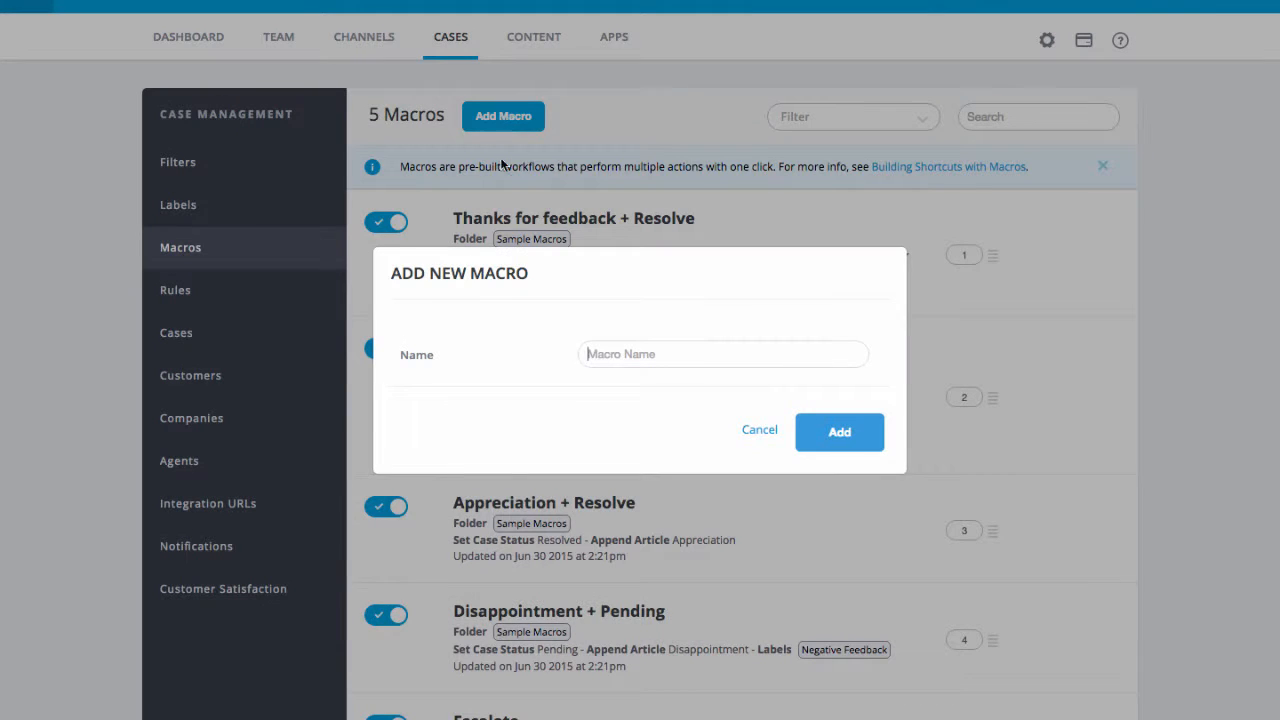
{"action": "type", "text": "Login Issues"}
{"action": "left_click", "coordinate": [846, 450]}
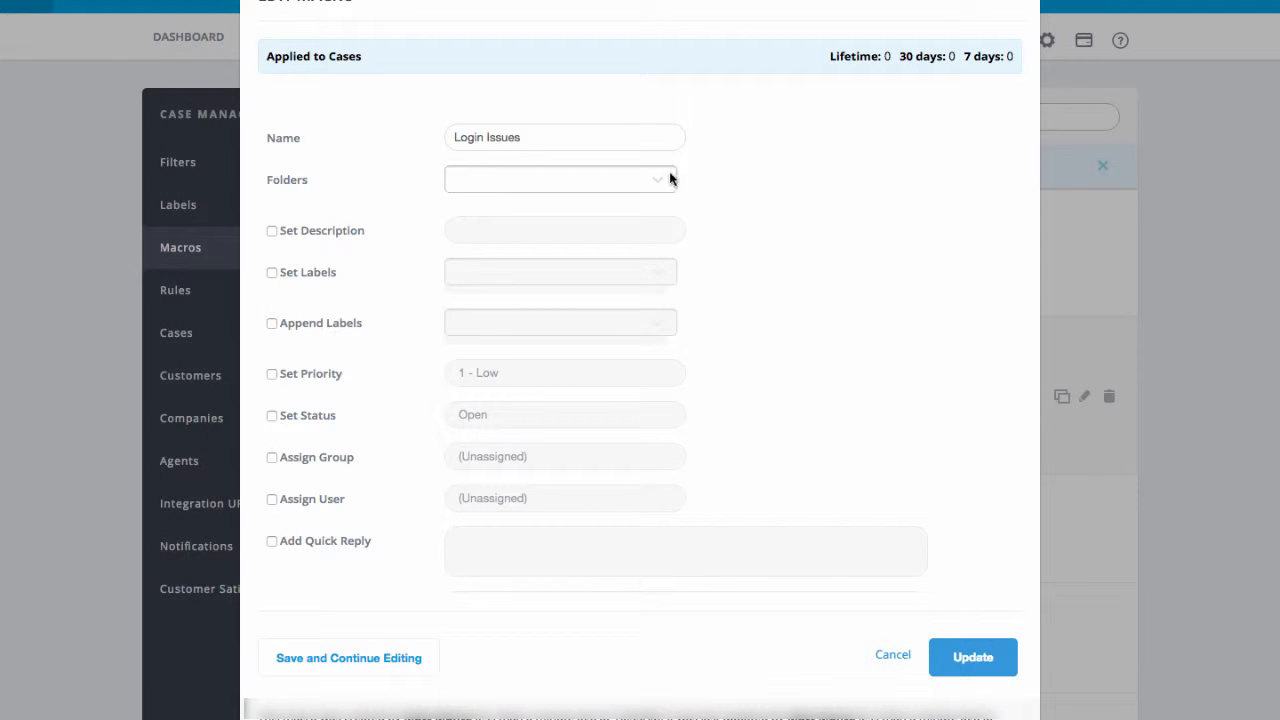
Have the macro set the case status to Open and the priority to 10 - Critical.
{"action": "left_click", "coordinate": [661, 180]}
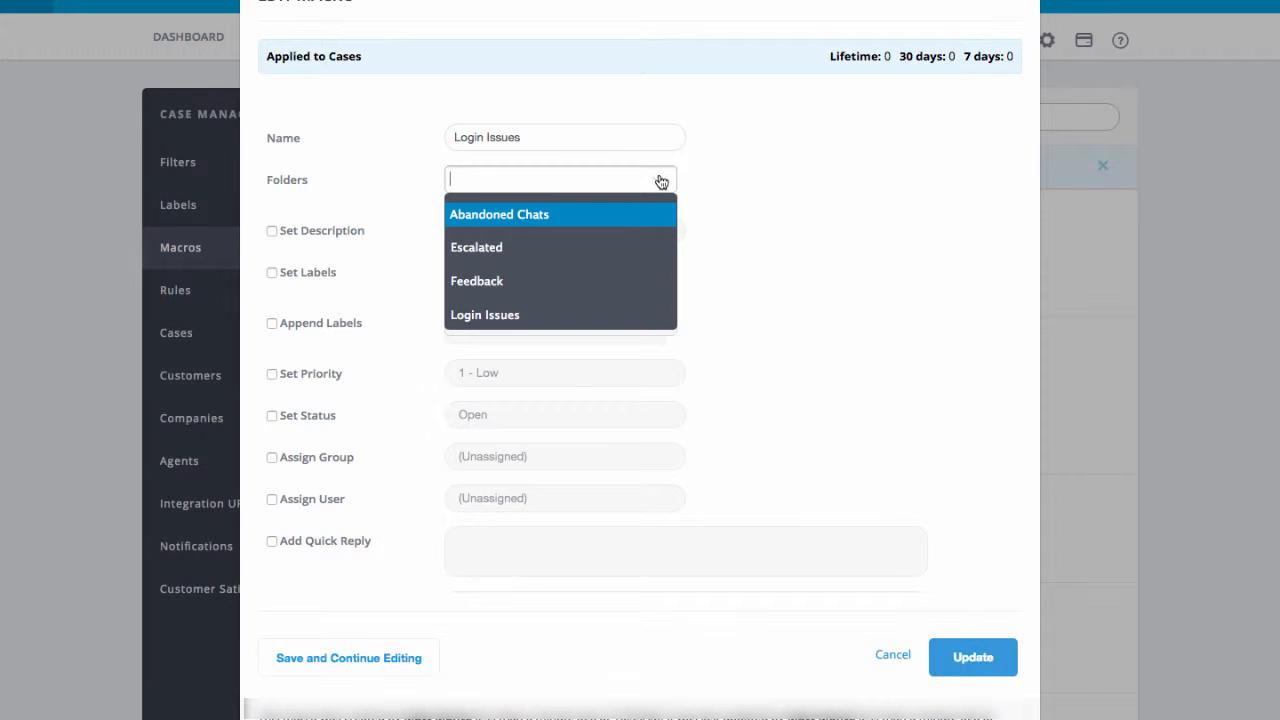
{"action": "left_click", "coordinate": [699, 180]}
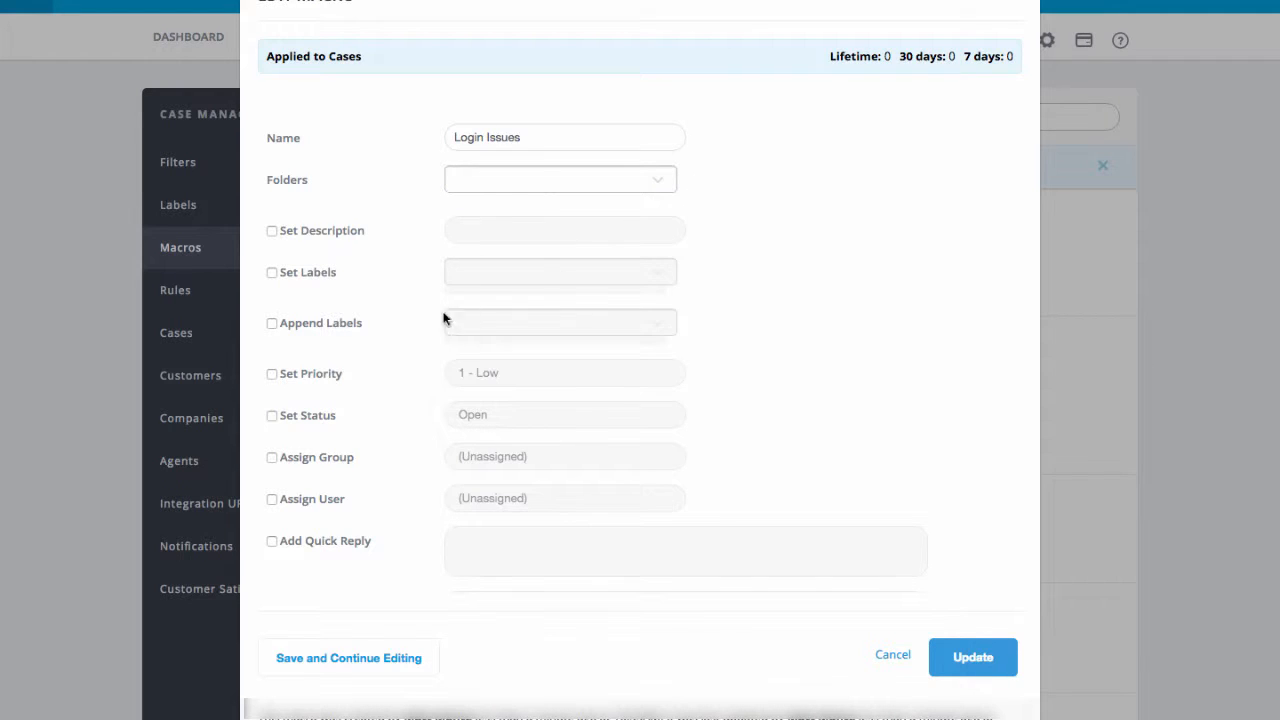
{"action": "left_click", "coordinate": [272, 415]}
{"action": "left_click", "coordinate": [672, 418]}
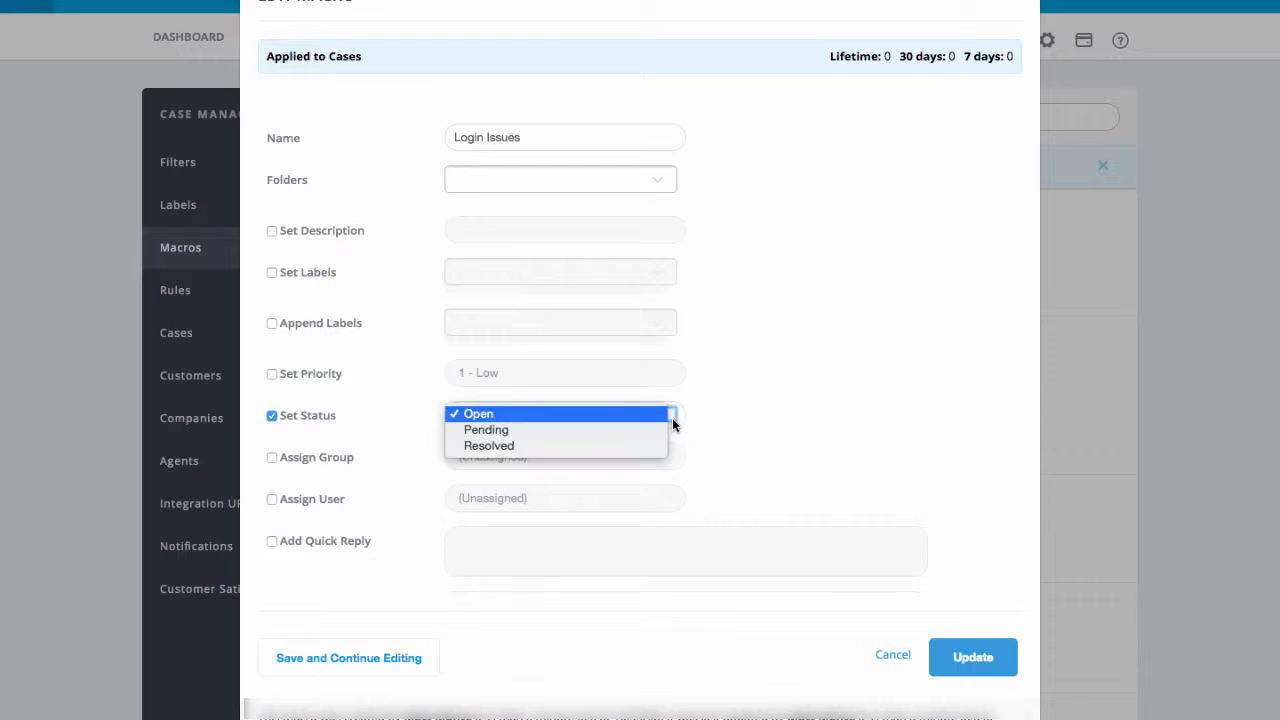
{"action": "left_click", "coordinate": [738, 421]}
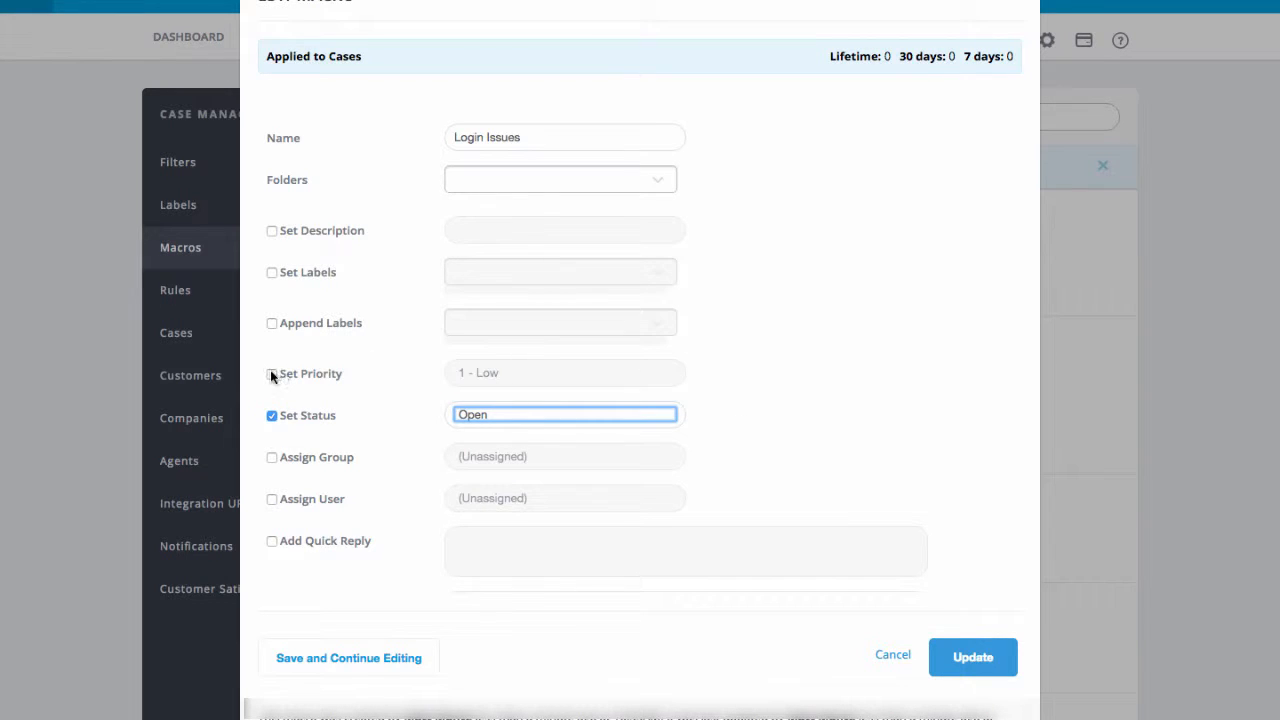
{"action": "left_click", "coordinate": [272, 374]}
{"action": "left_click", "coordinate": [613, 373]}
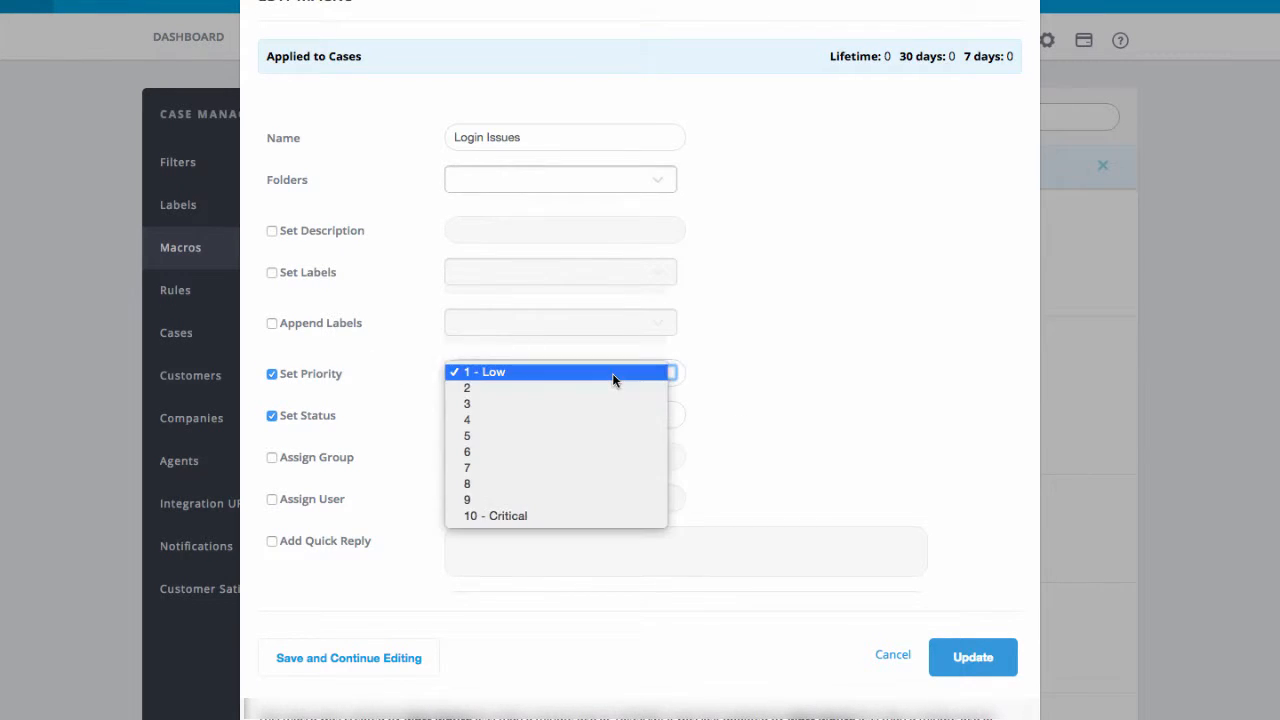
{"action": "left_click", "coordinate": [531, 516]}
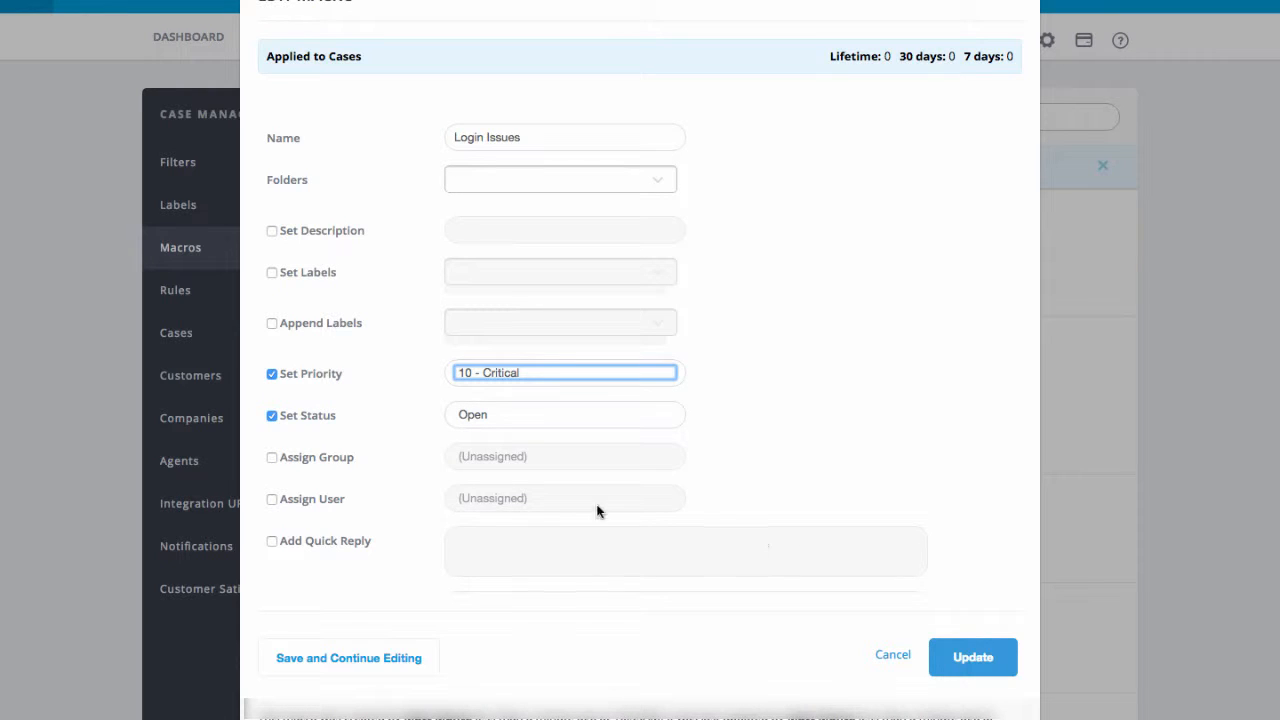
Add a quick reply to the macro by pasting the login troubleshooting text that starts "Hey {{customer.first_name}},".
{"action": "left_click", "coordinate": [272, 543]}
{"action": "left_click", "coordinate": [457, 540]}
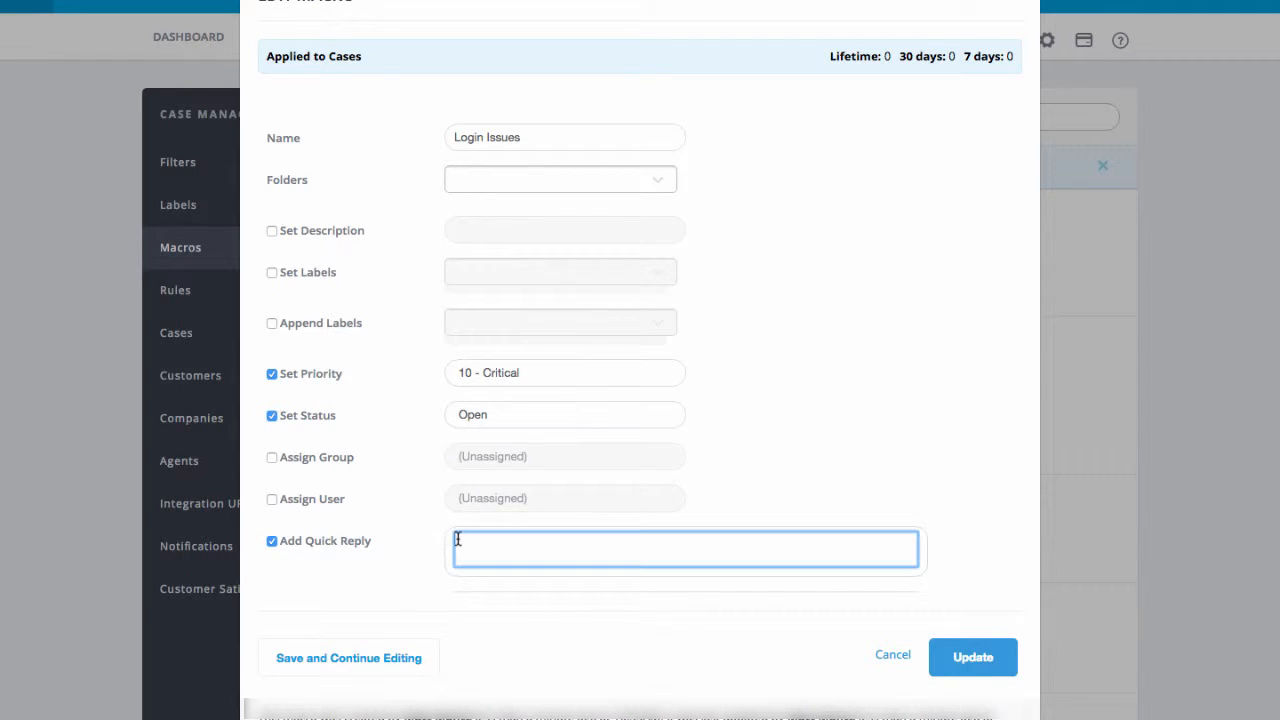
{"action": "key", "text": "ctrl+v"}
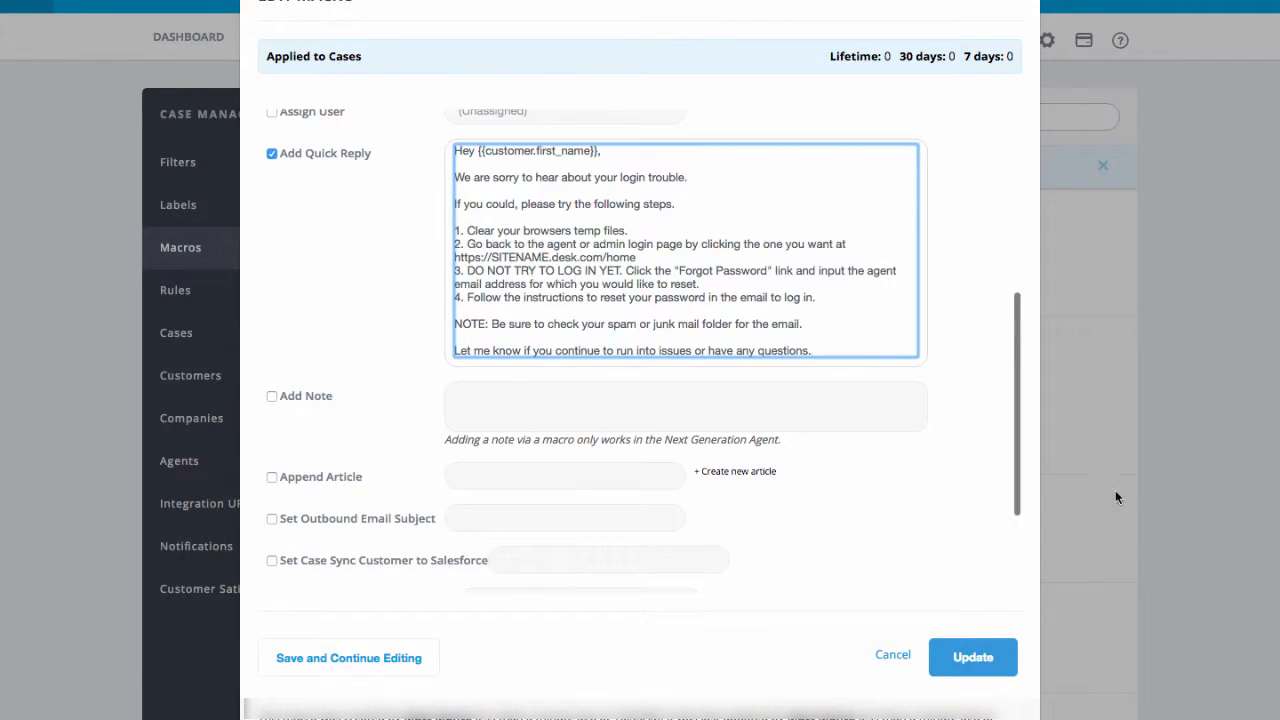
Have the macro set the case label to "Login Issues".
{"action": "scroll", "coordinate": [1001, 457], "scroll_direction": "up", "scroll_amount": 5}
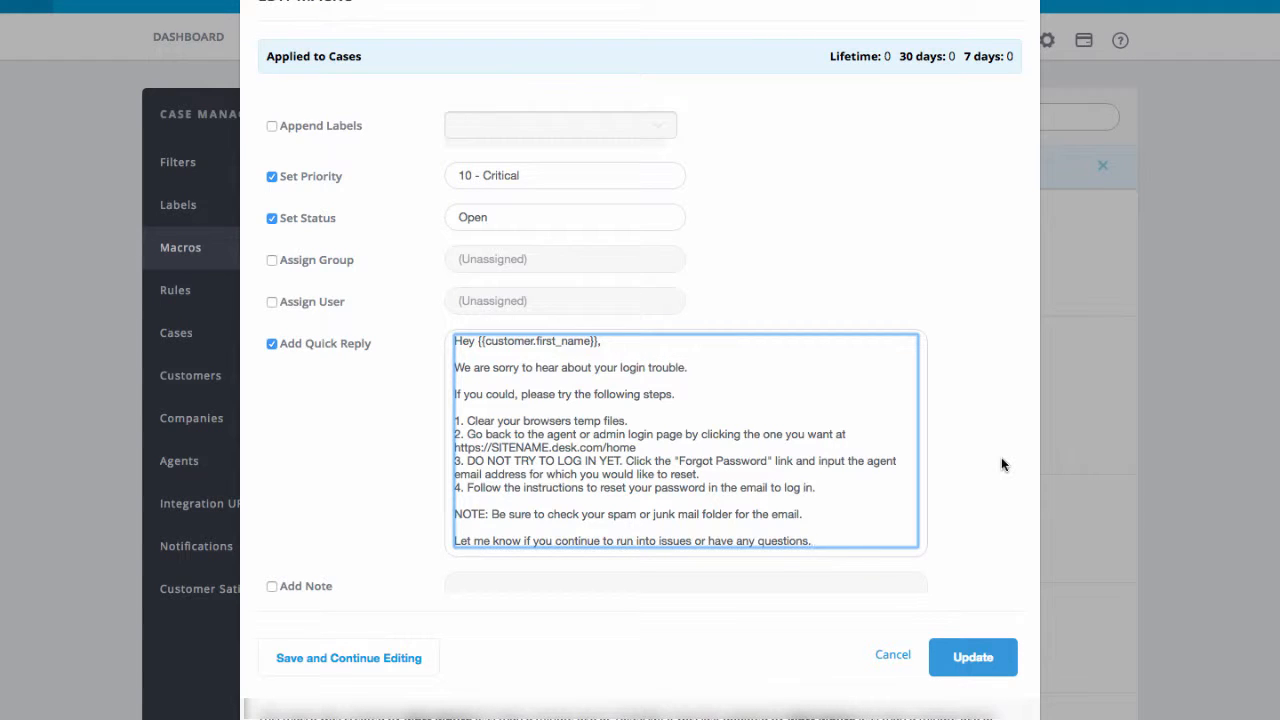
{"action": "scroll", "coordinate": [1001, 457], "scroll_direction": "up", "scroll_amount": 3}
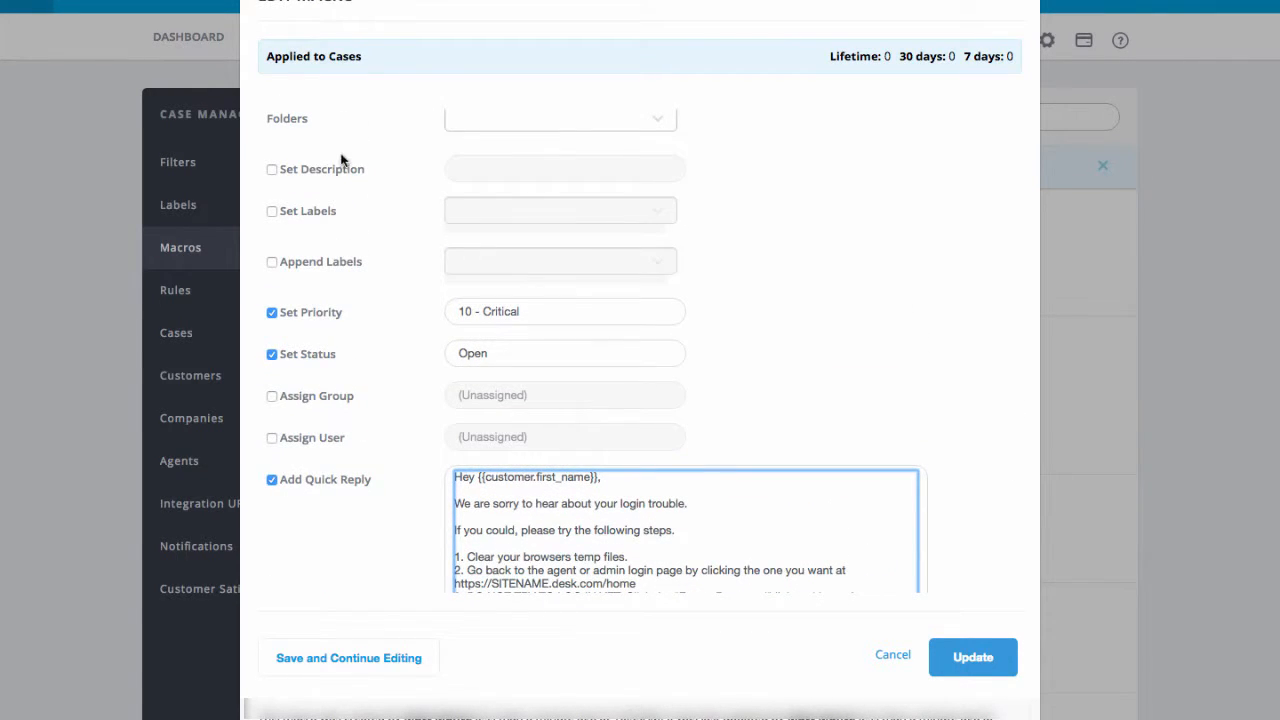
{"action": "left_click", "coordinate": [272, 211]}
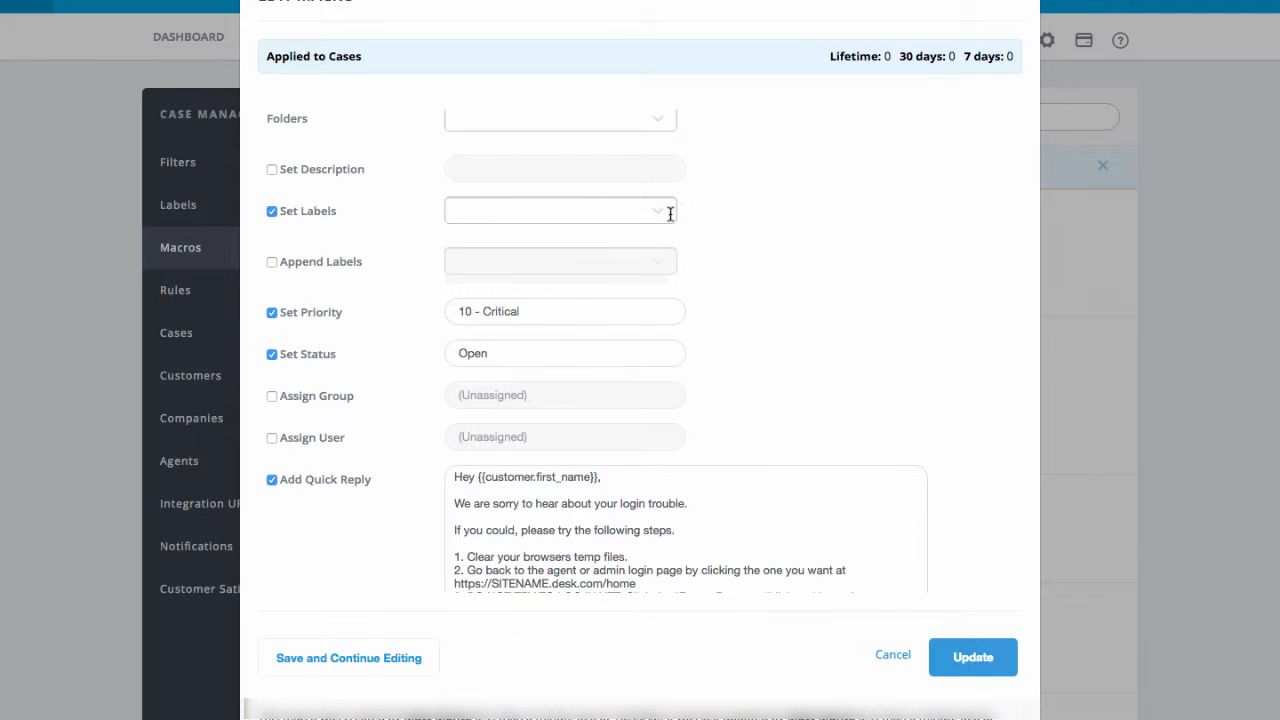
{"action": "left_click", "coordinate": [658, 213]}
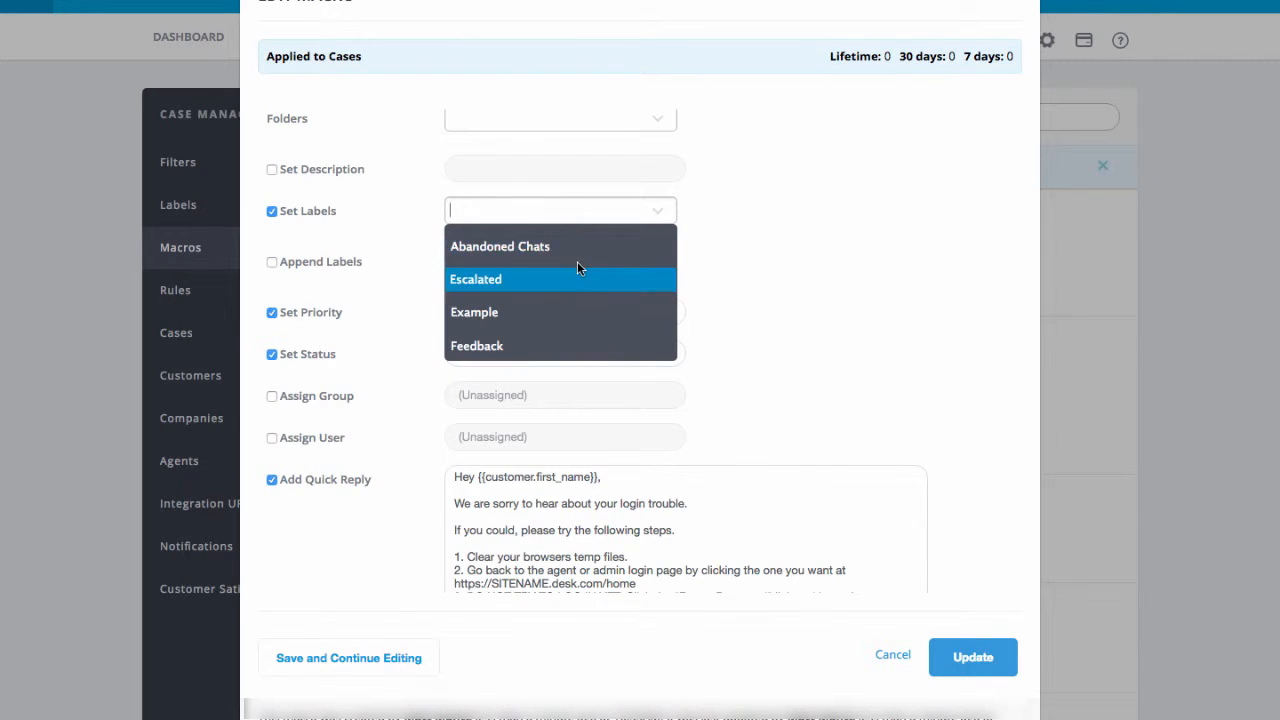
{"action": "scroll", "coordinate": [577, 261], "scroll_direction": "down", "scroll_amount": 2}
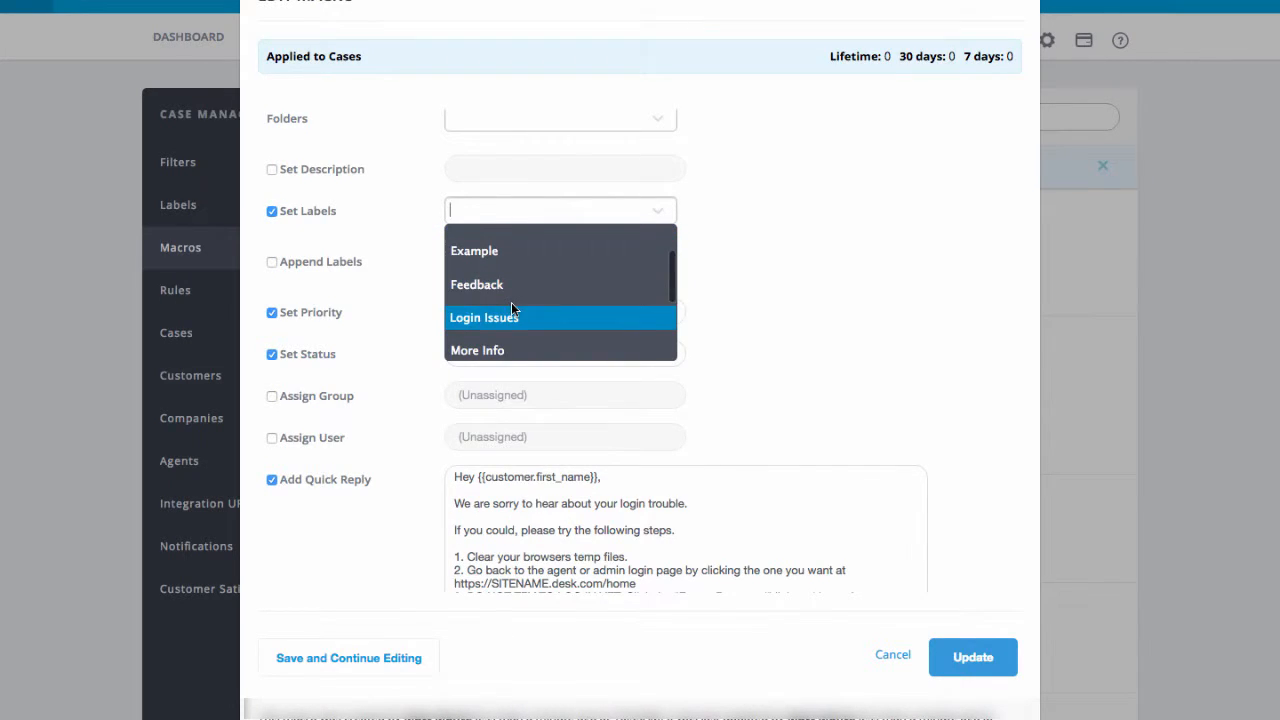
{"action": "left_click", "coordinate": [511, 305]}
Have the macro assign cases to the A Team group and to the chosen agent listed just below (Current User).
{"action": "scroll", "coordinate": [828, 374], "scroll_direction": "up", "scroll_amount": 1}
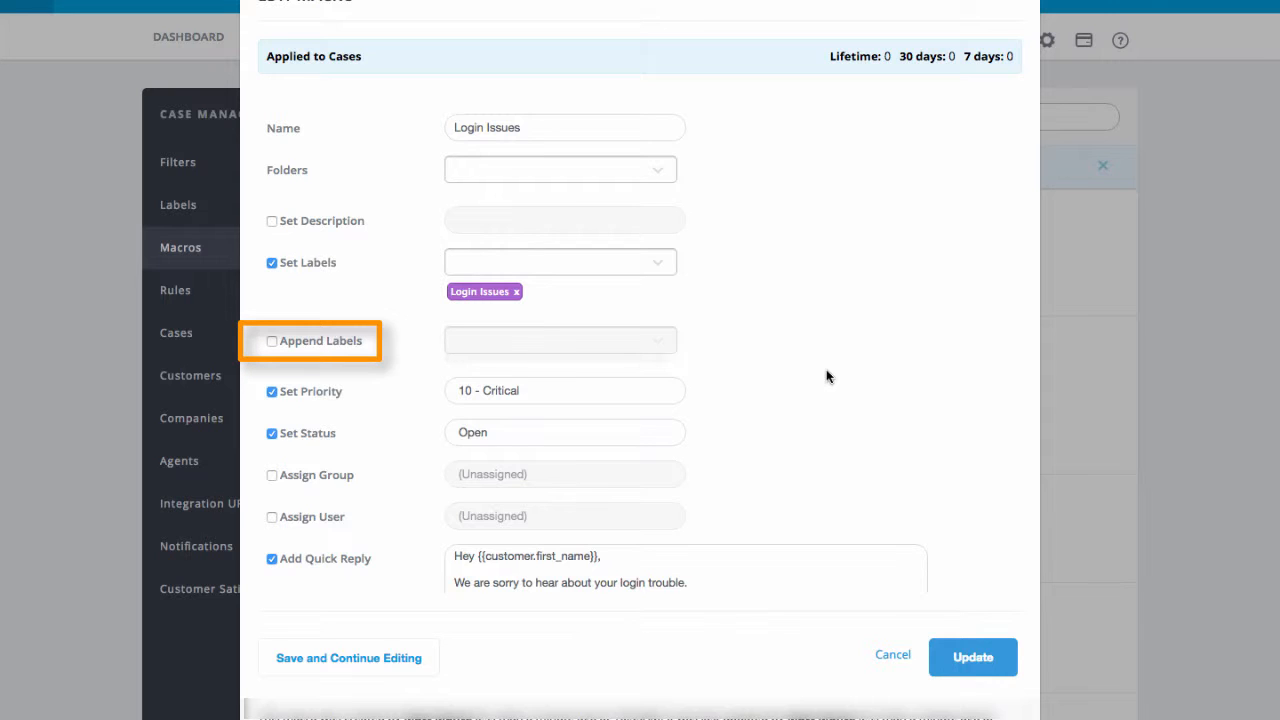
{"action": "left_click", "coordinate": [271, 476]}
{"action": "left_click", "coordinate": [624, 476]}
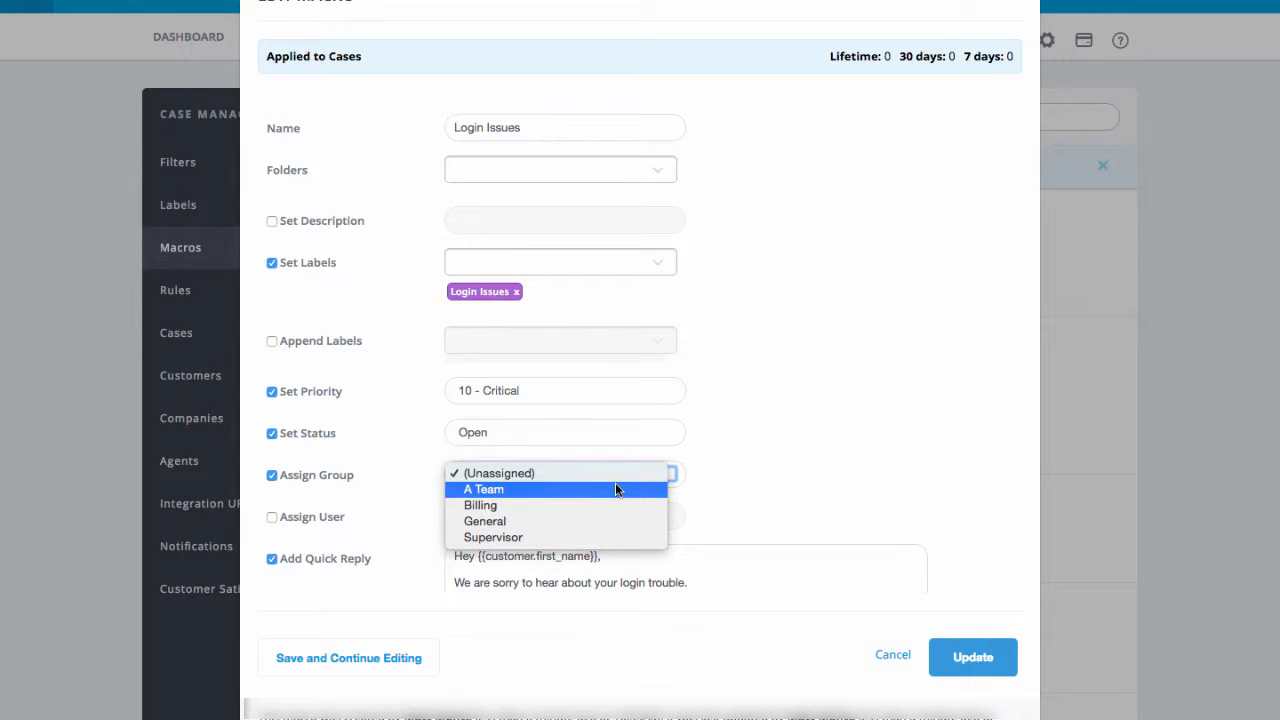
{"action": "left_click", "coordinate": [615, 489]}
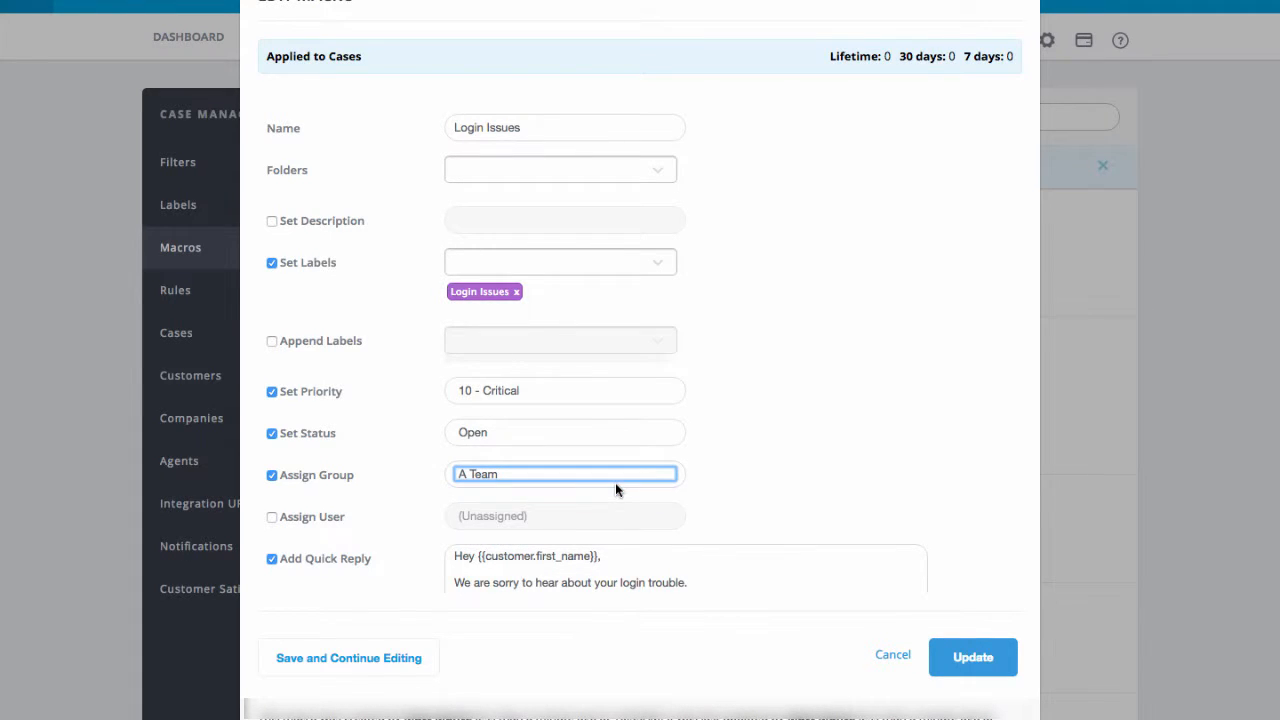
{"action": "left_click", "coordinate": [272, 517]}
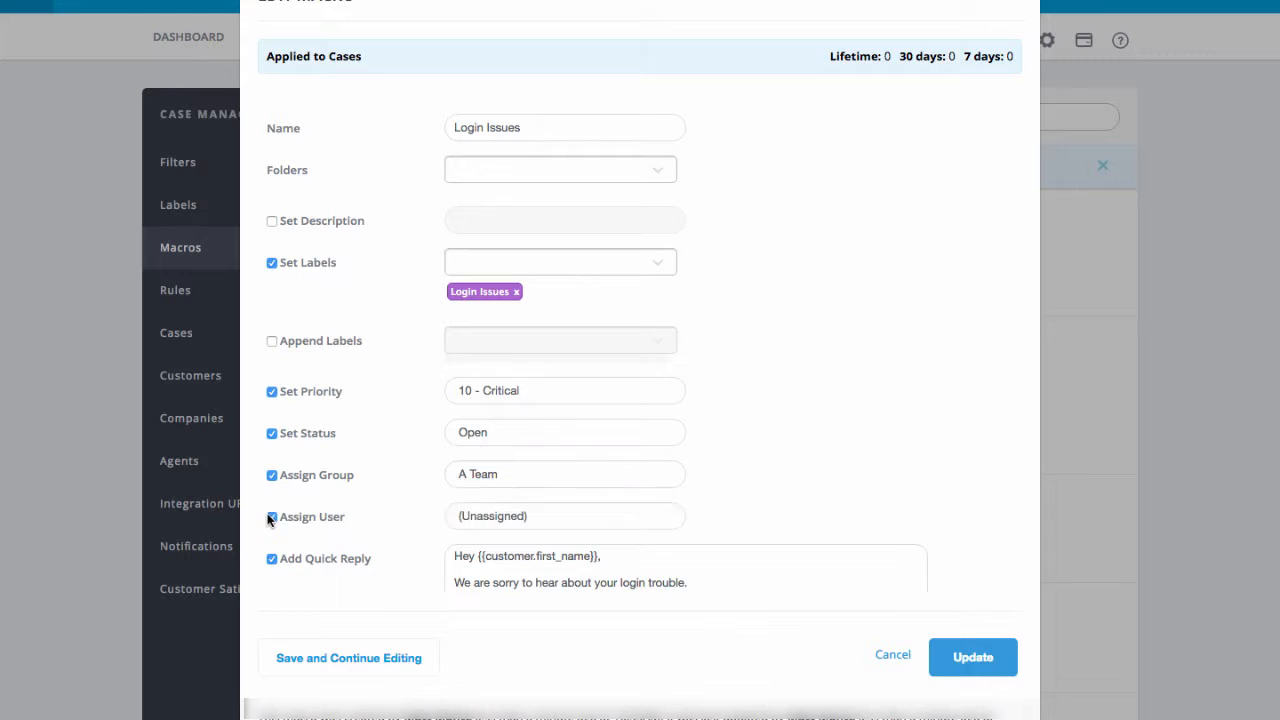
{"action": "left_click", "coordinate": [590, 520]}
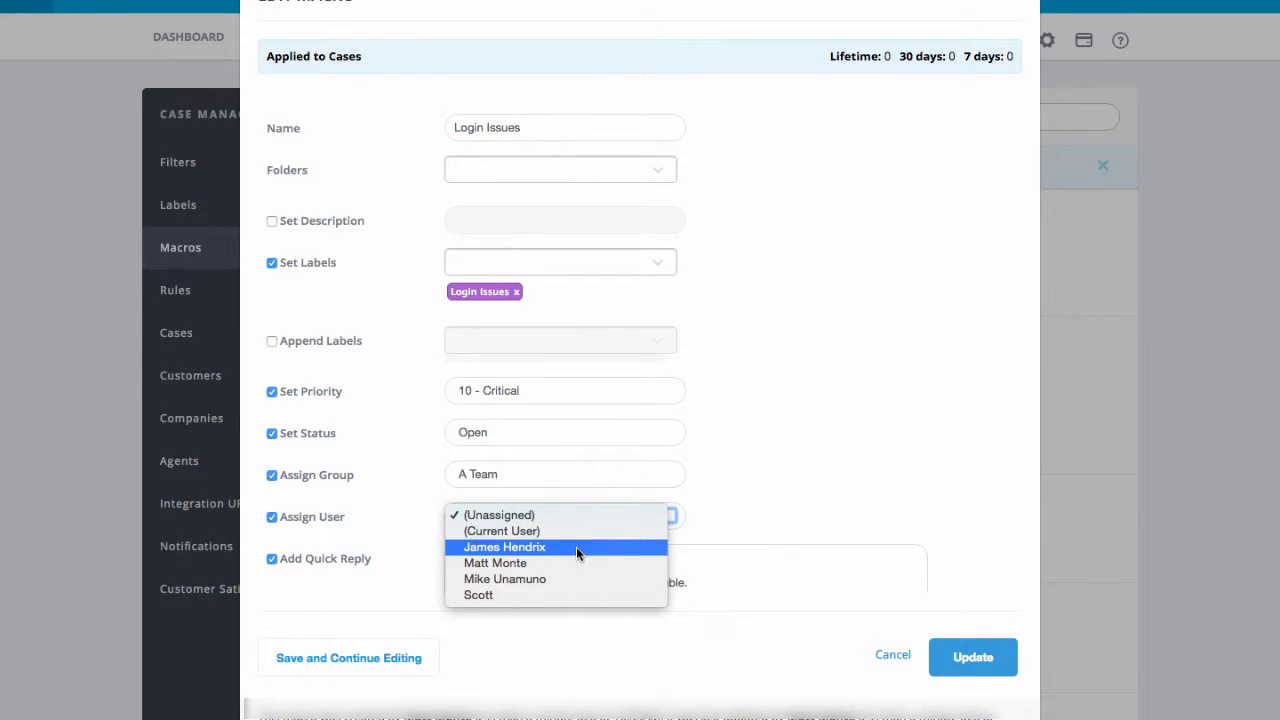
{"action": "left_click", "coordinate": [677, 528]}
Restrict permission for the macro to the A Team group.
{"action": "scroll", "coordinate": [841, 497], "scroll_direction": "down", "scroll_amount": 5}
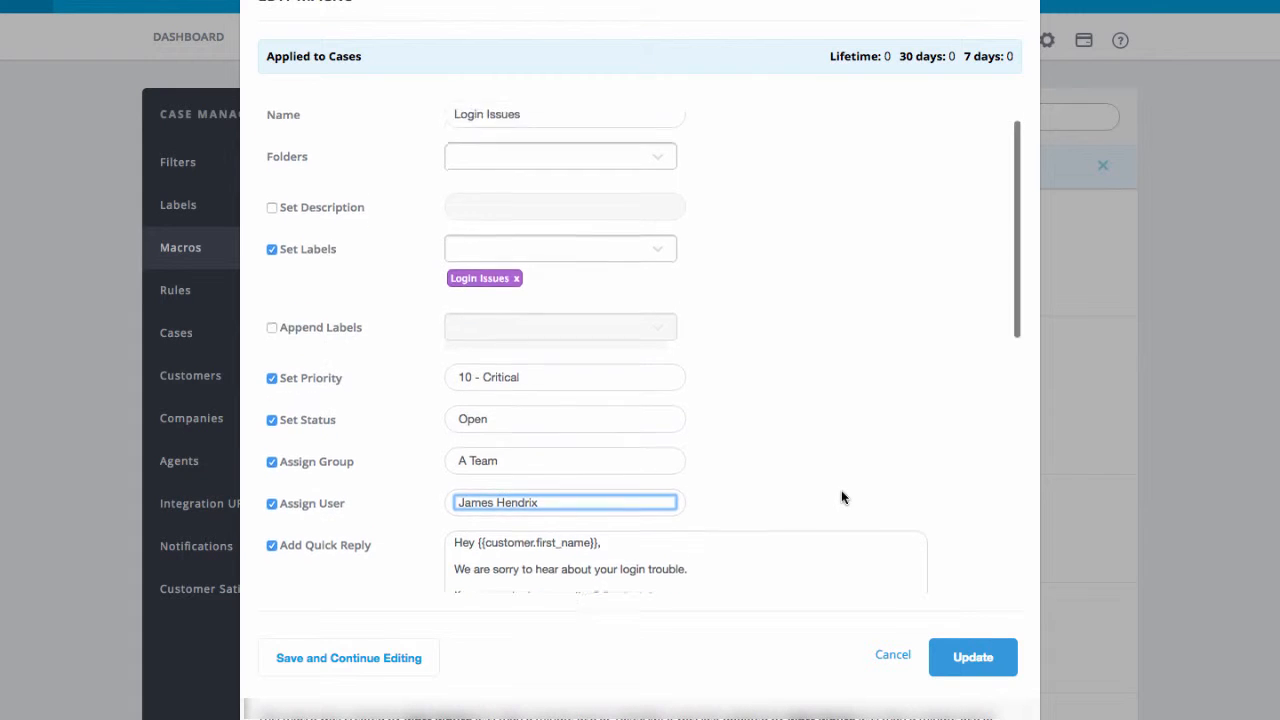
{"action": "scroll", "coordinate": [841, 497], "scroll_direction": "down", "scroll_amount": 5}
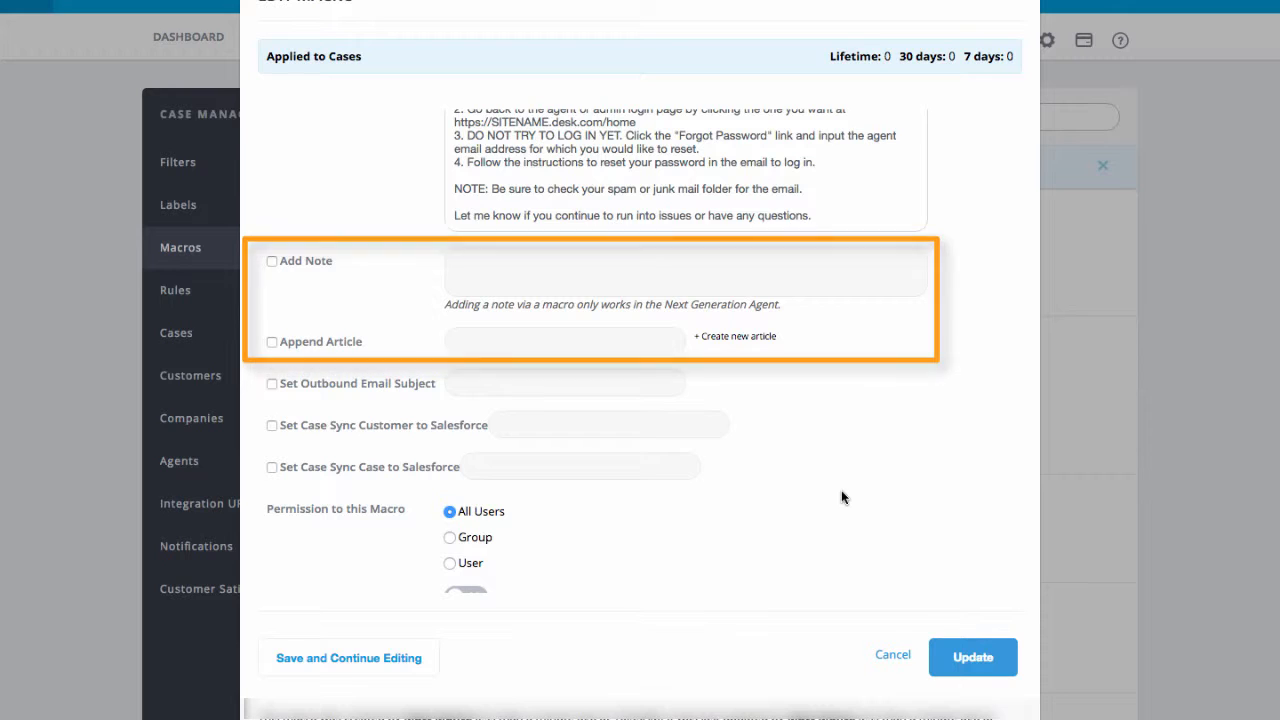
{"action": "scroll", "coordinate": [841, 496], "scroll_direction": "down", "scroll_amount": 2}
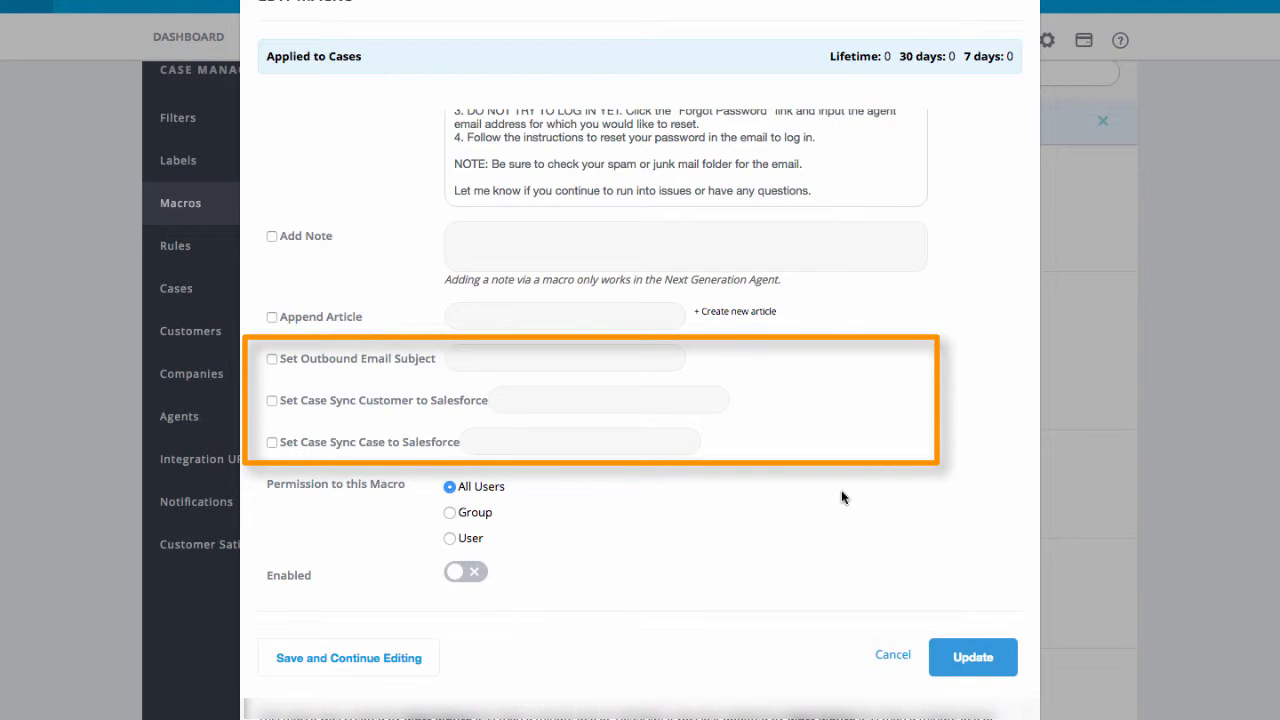
{"action": "left_click", "coordinate": [454, 511]}
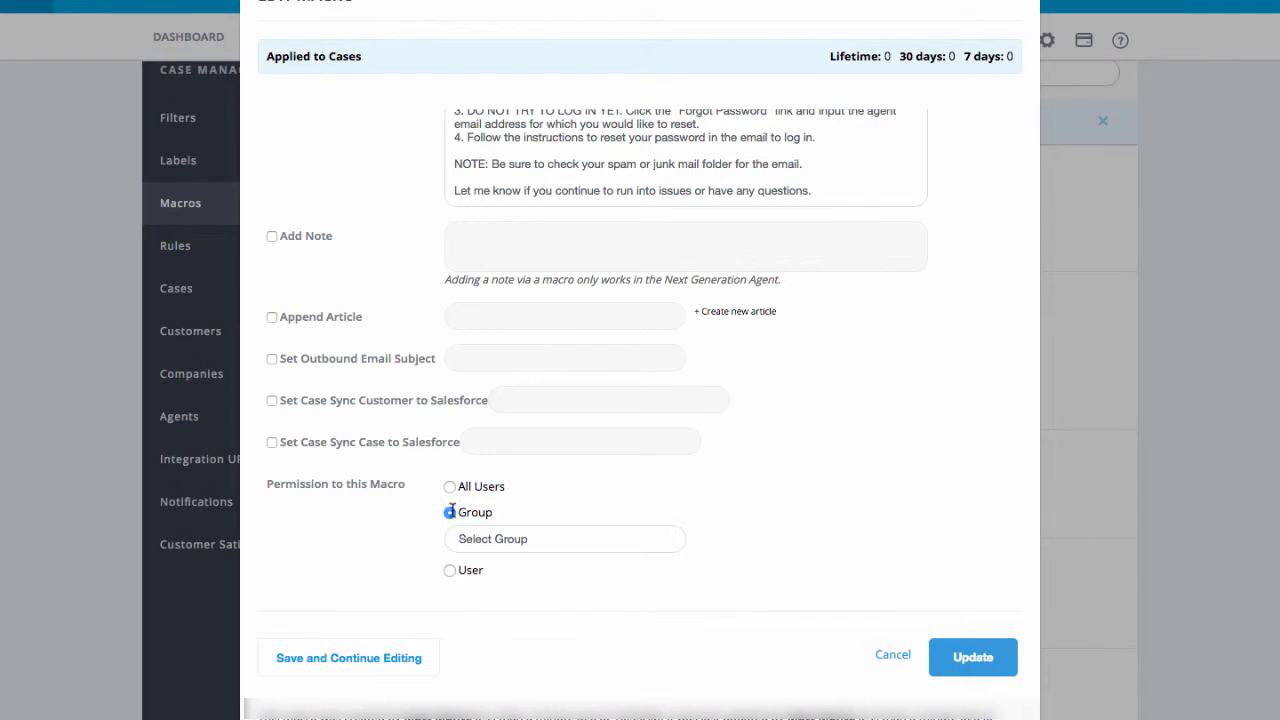
{"action": "left_click", "coordinate": [662, 541]}
{"action": "left_click", "coordinate": [627, 556]}
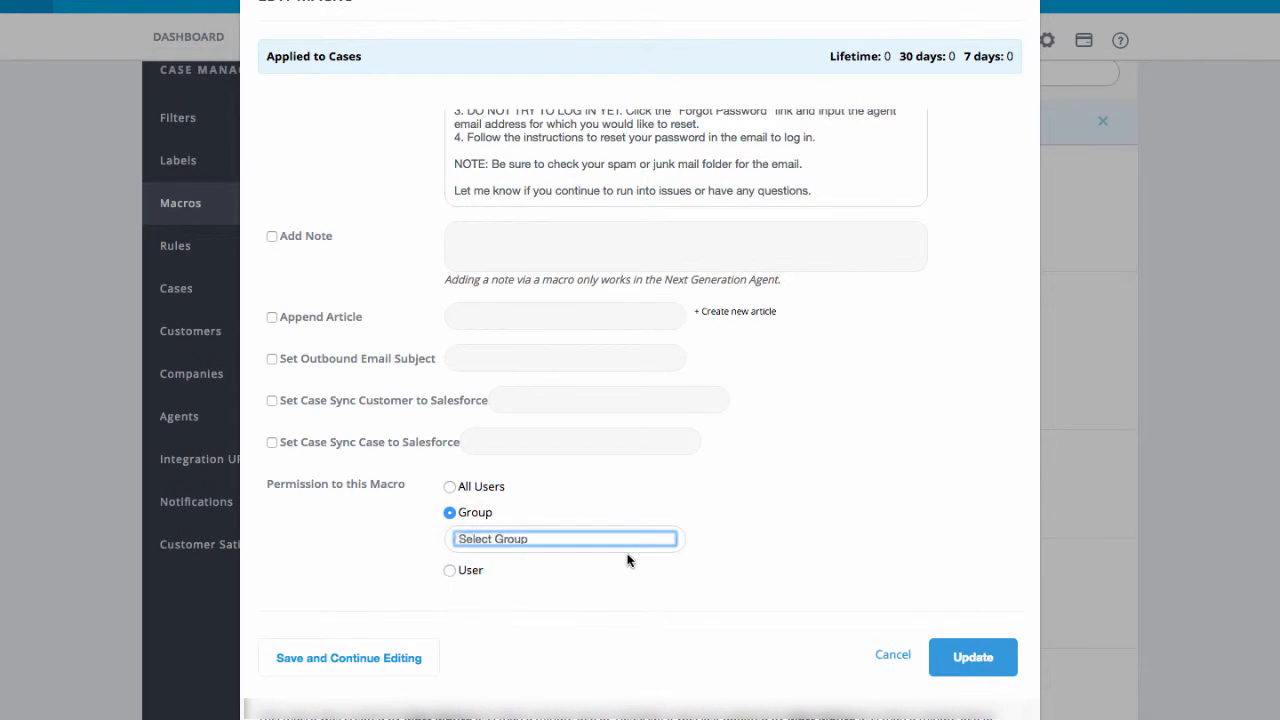
Enable the Login Issues macro and save its settings.
{"action": "scroll", "coordinate": [627, 560], "scroll_direction": "down", "scroll_amount": 1}
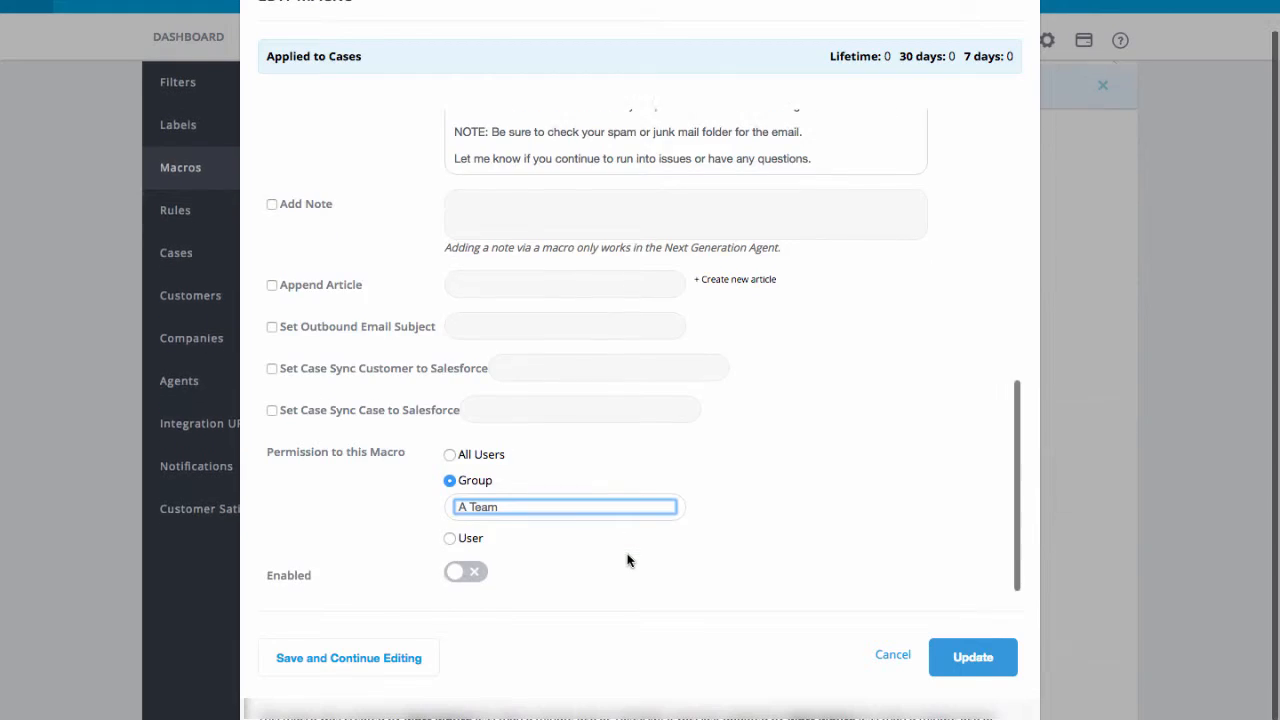
{"action": "left_click", "coordinate": [478, 572]}
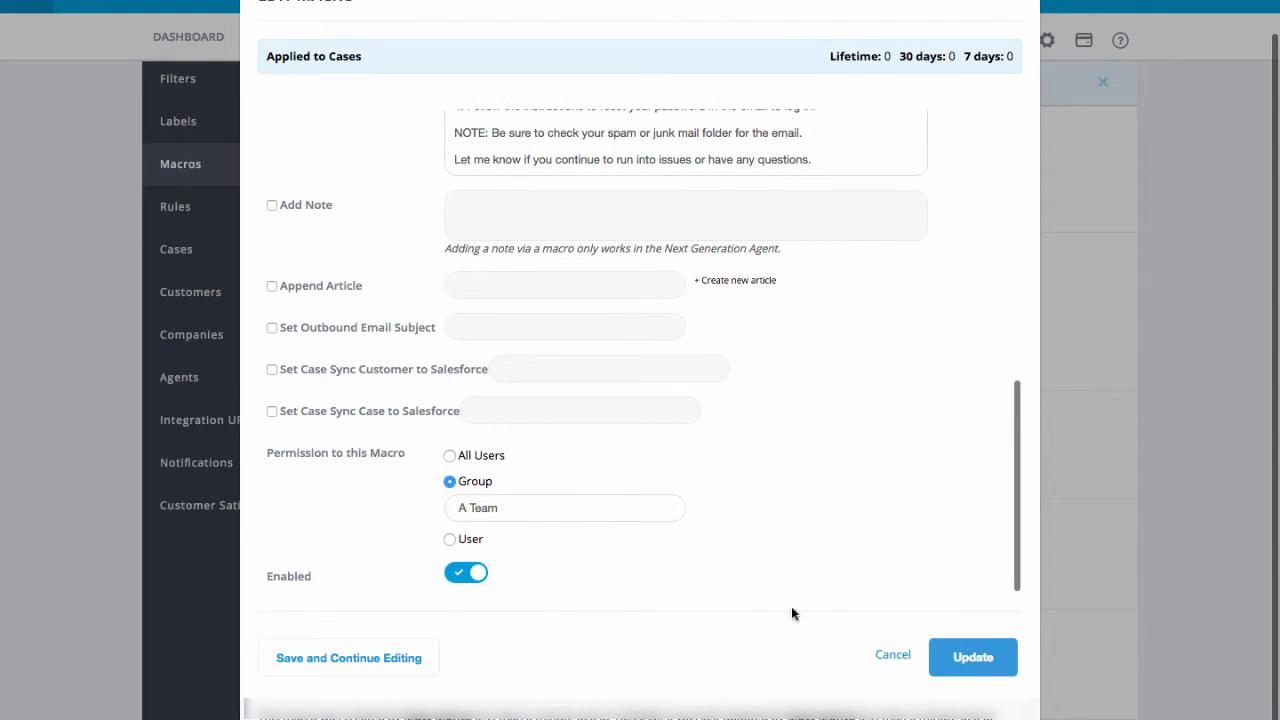
{"action": "left_click", "coordinate": [944, 658]}
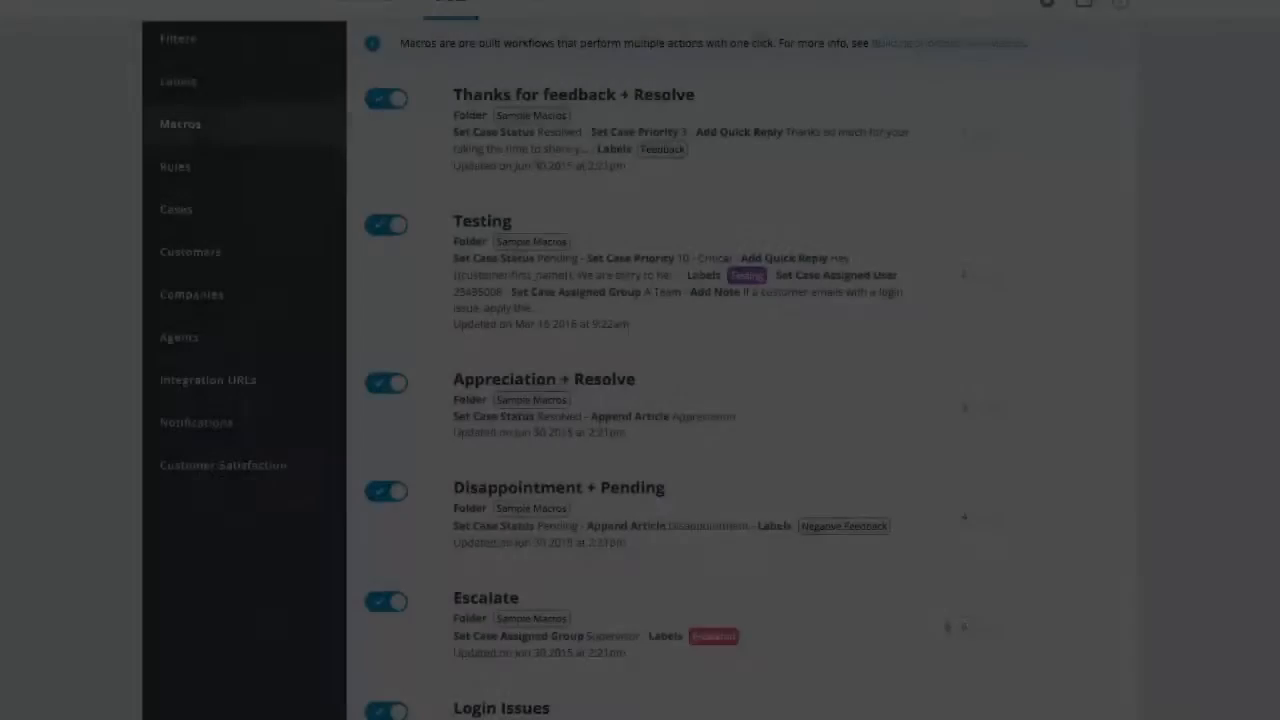
{"action": "scroll", "coordinate": [1170, 470], "scroll_direction": "down", "scroll_amount": 2}
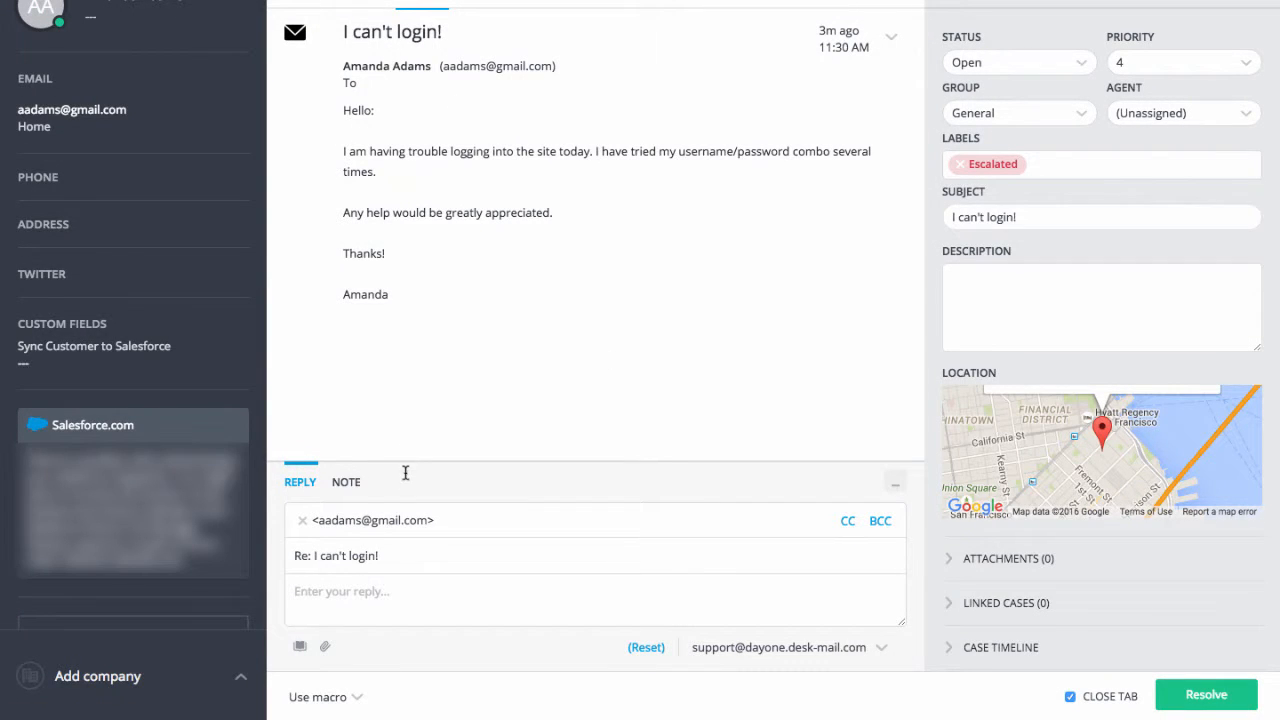
Apply the Login Issues macro to the "I can't login!" case, then send the reply and update the case.
{"action": "left_click", "coordinate": [359, 693]}
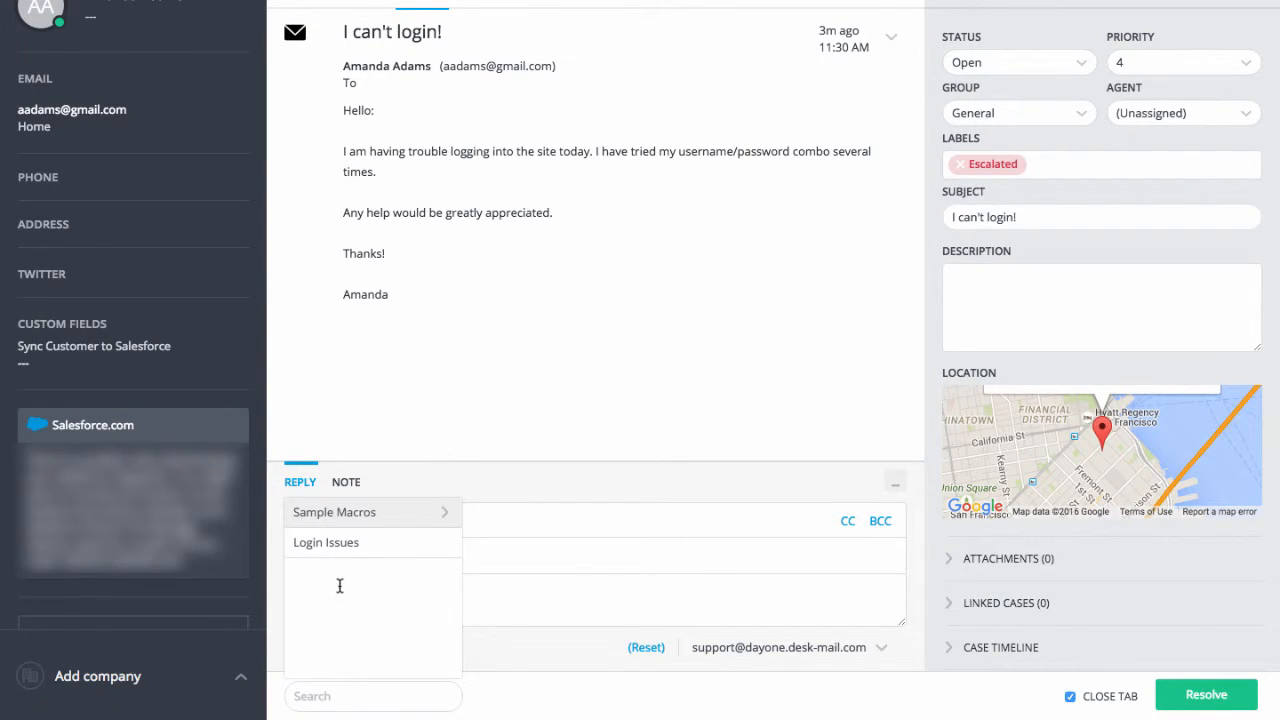
{"action": "left_click", "coordinate": [332, 544]}
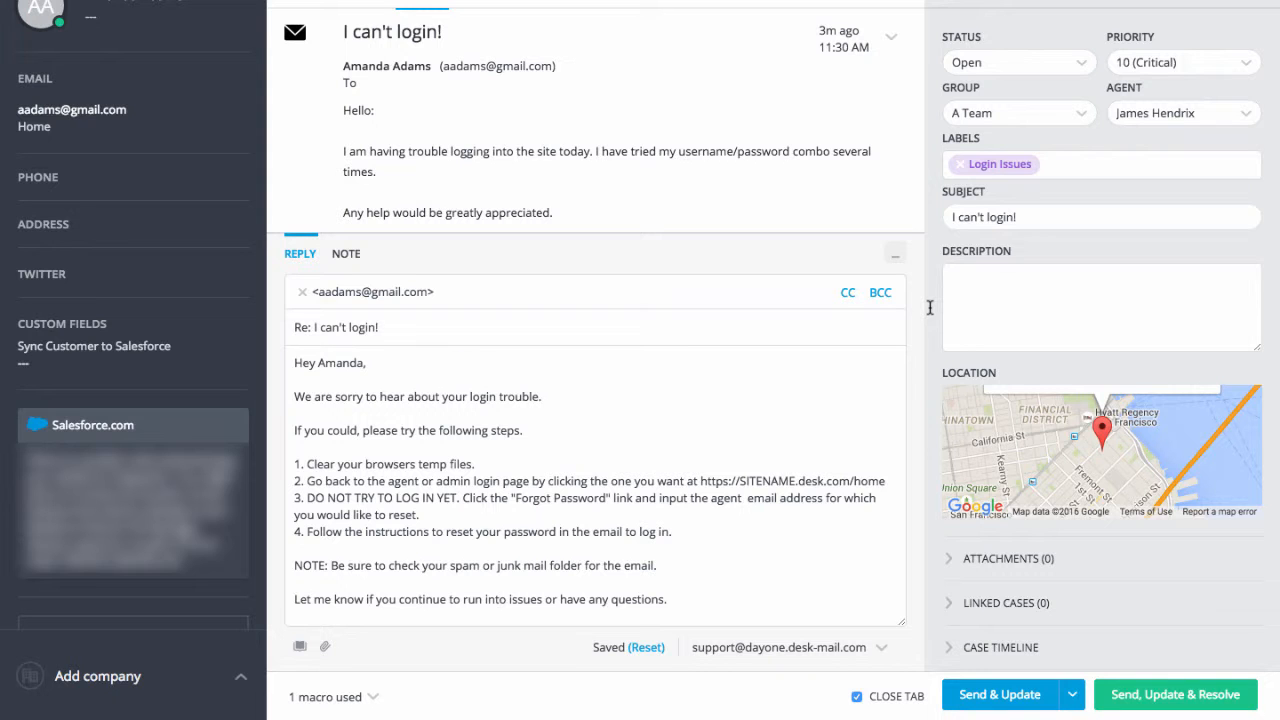
{"action": "left_click", "coordinate": [1018, 696]}
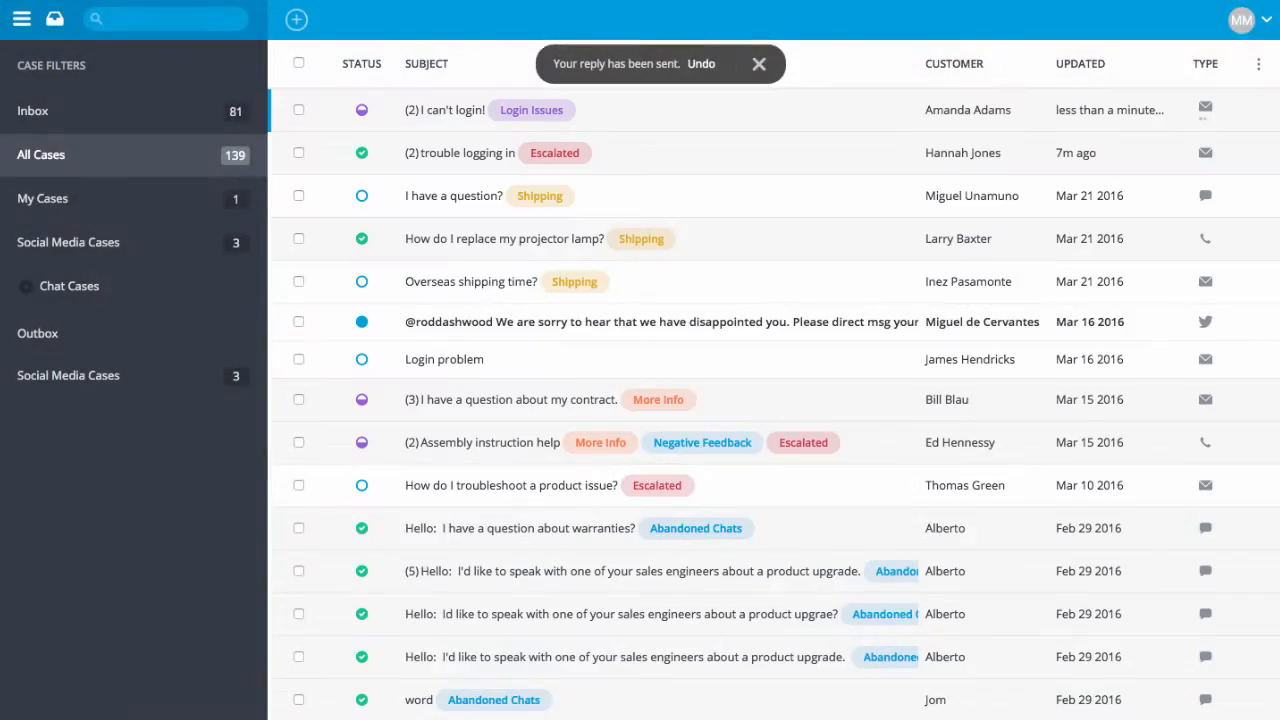